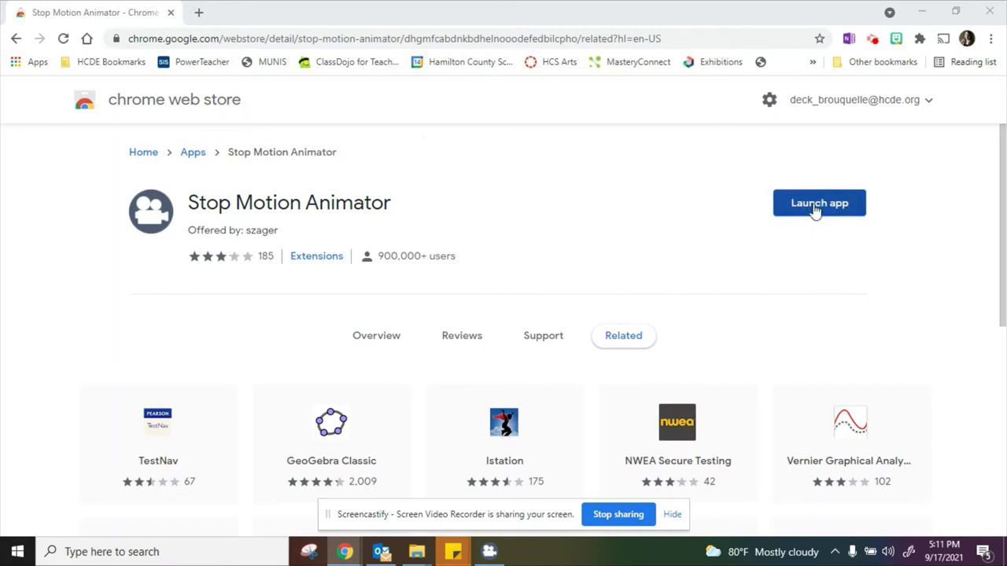
# Start the webcam live view showing the red cube on the wooden desk
pyautogui.click(859, 211)
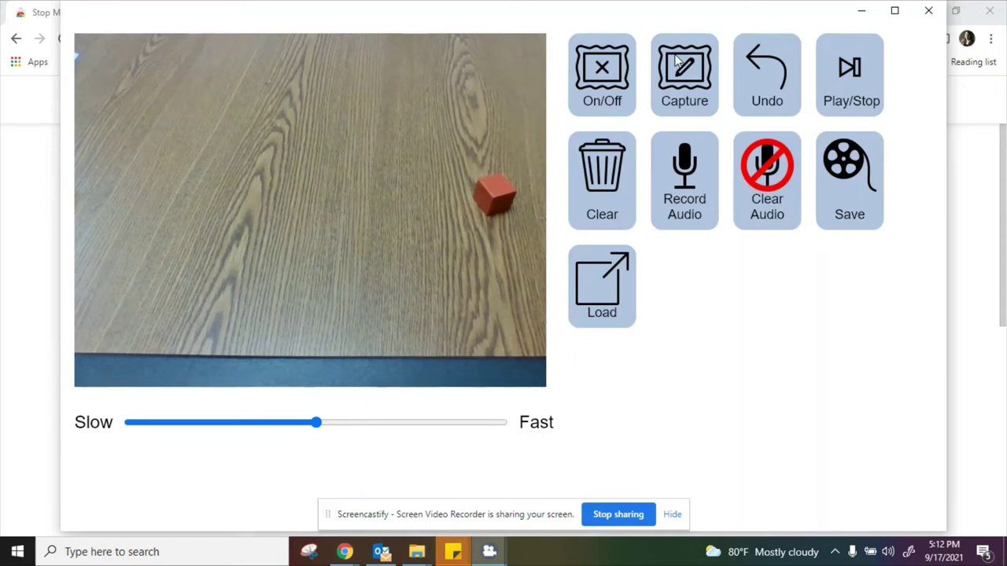
# Capture six frames as orange, yellow and more cubes join the red cube in a row
pyautogui.click(676, 63)
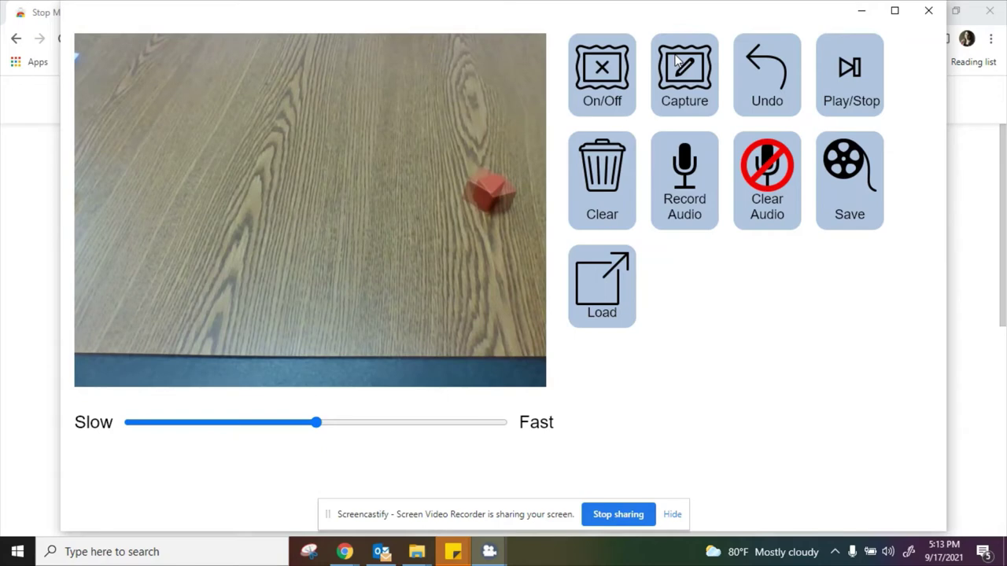
pyautogui.click(677, 63)
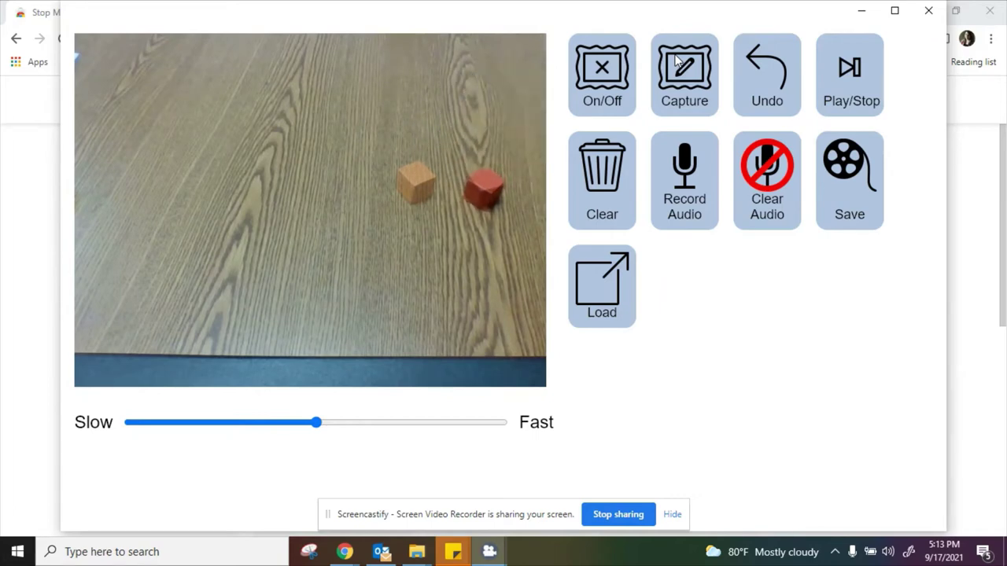
pyautogui.click(676, 63)
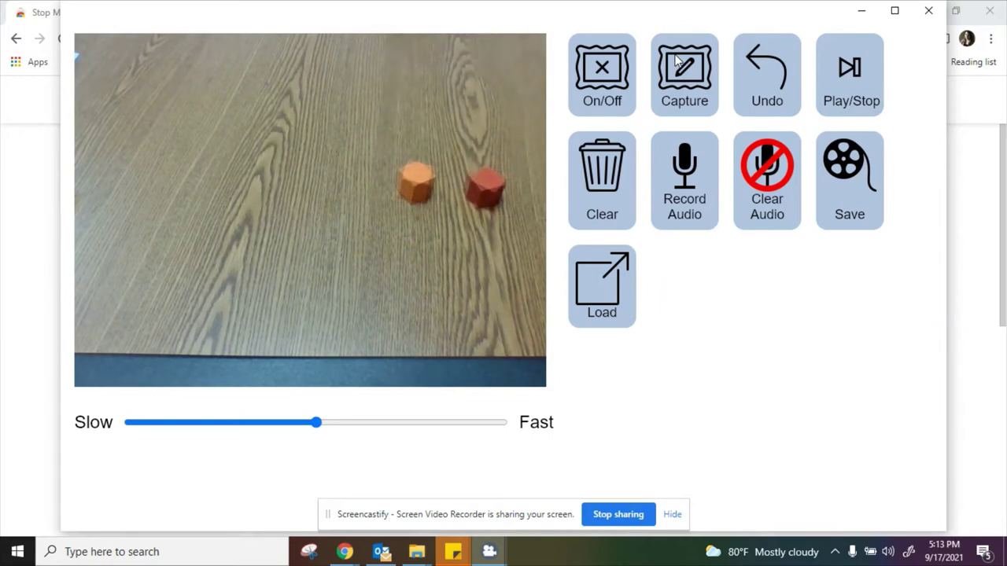
pyautogui.click(676, 63)
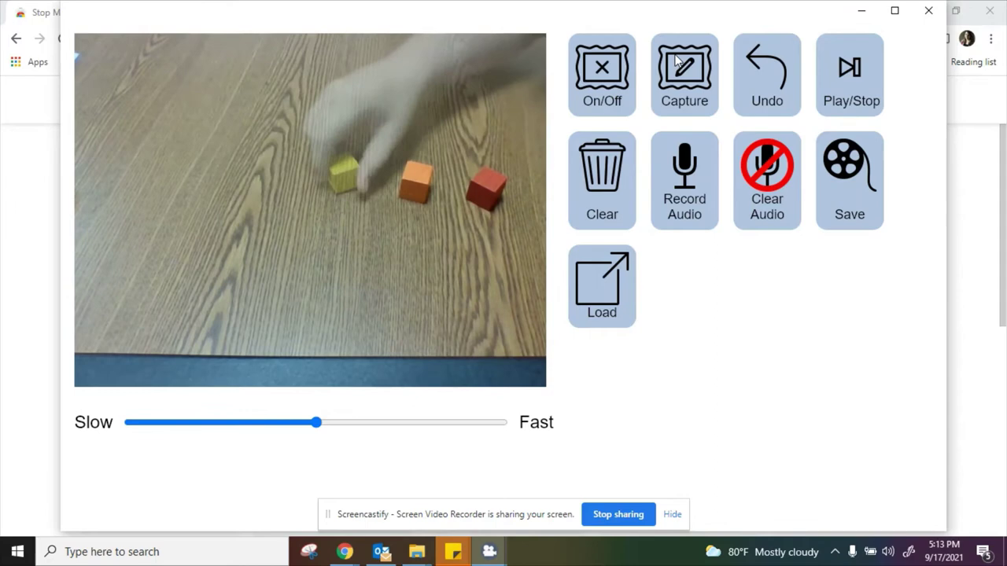
pyautogui.click(676, 63)
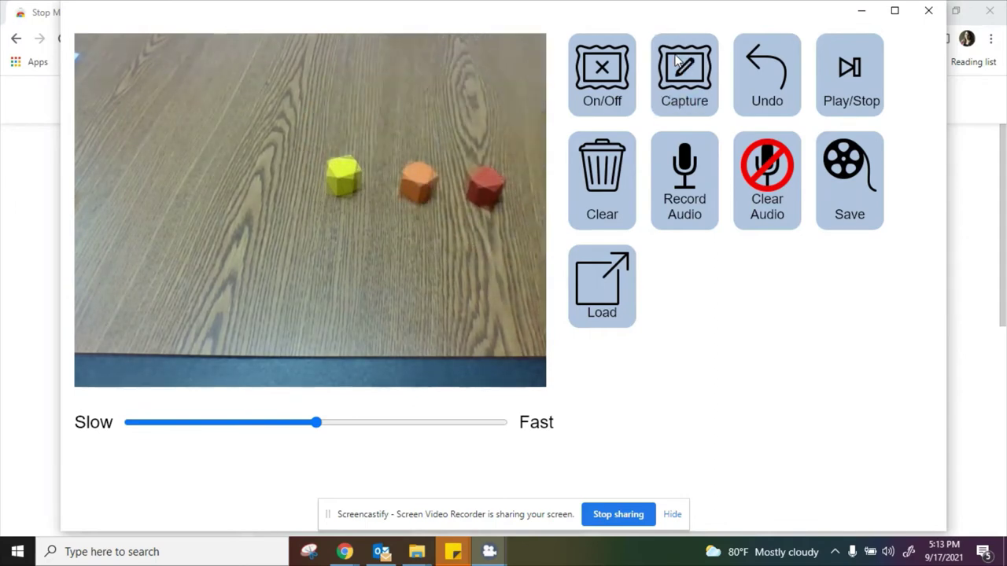
pyautogui.click(676, 63)
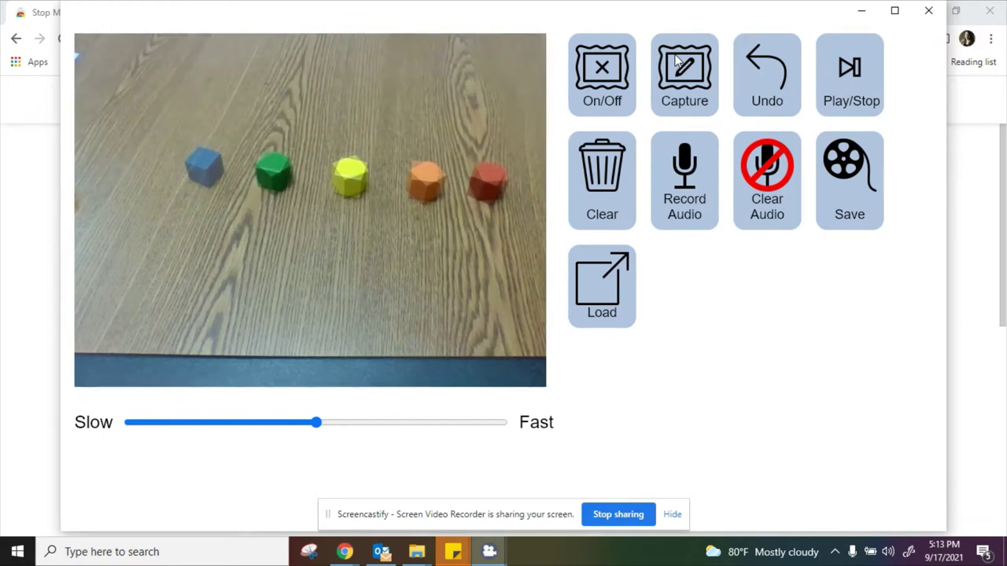
# Capture five frames as a dark blue cube joins and the six cubes start shifting
pyautogui.click(675, 63)
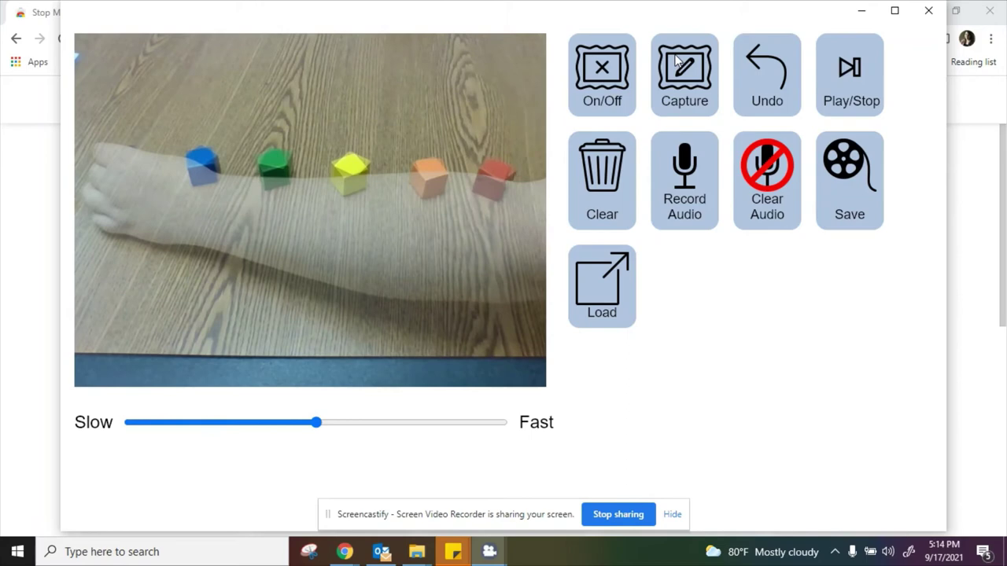
pyautogui.click(676, 63)
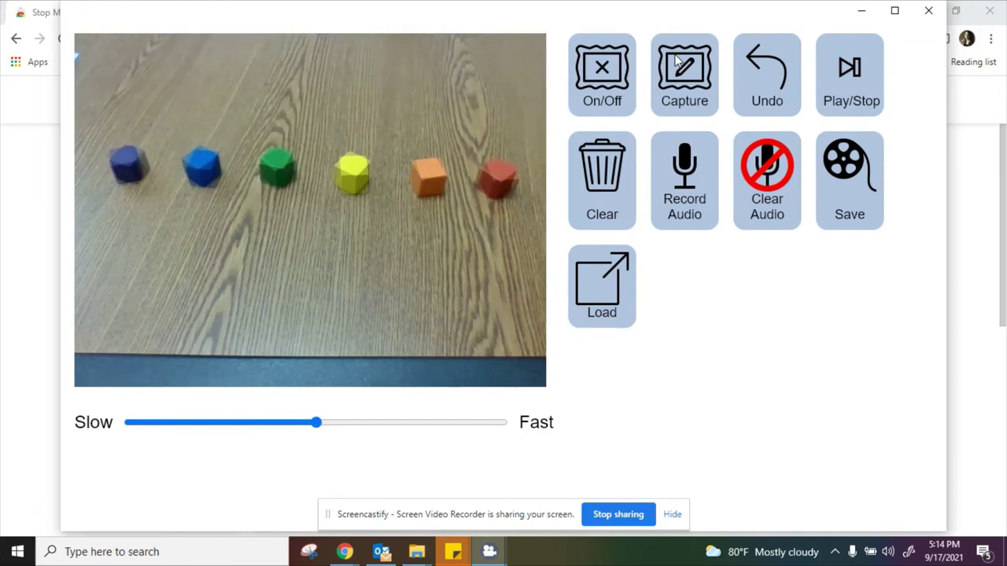
pyautogui.click(675, 63)
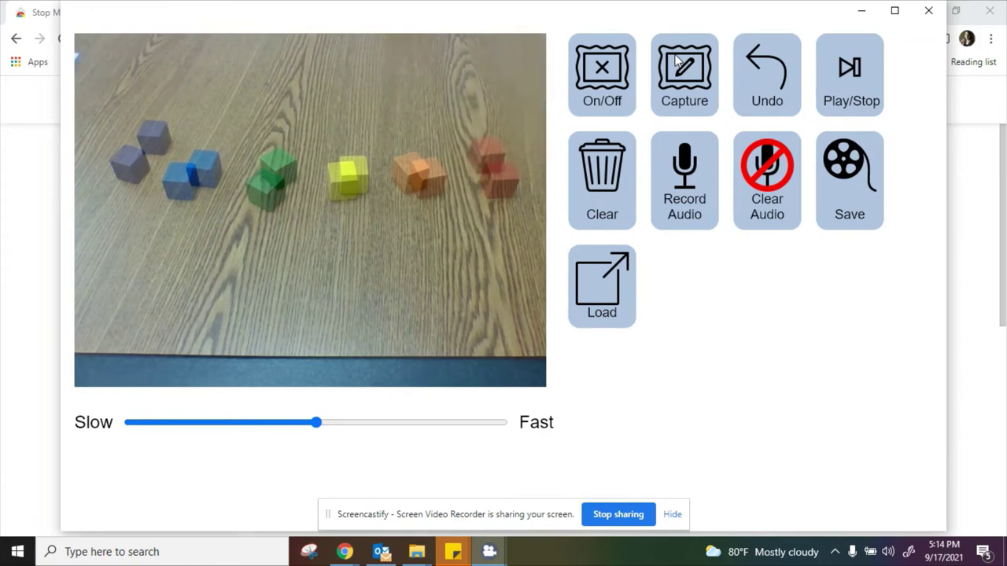
pyautogui.click(676, 63)
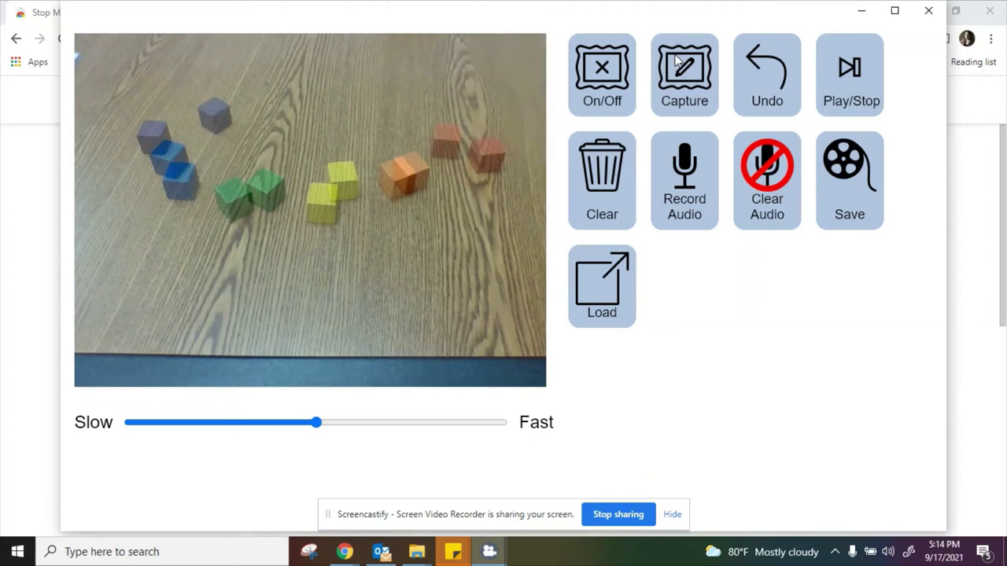
pyautogui.click(675, 63)
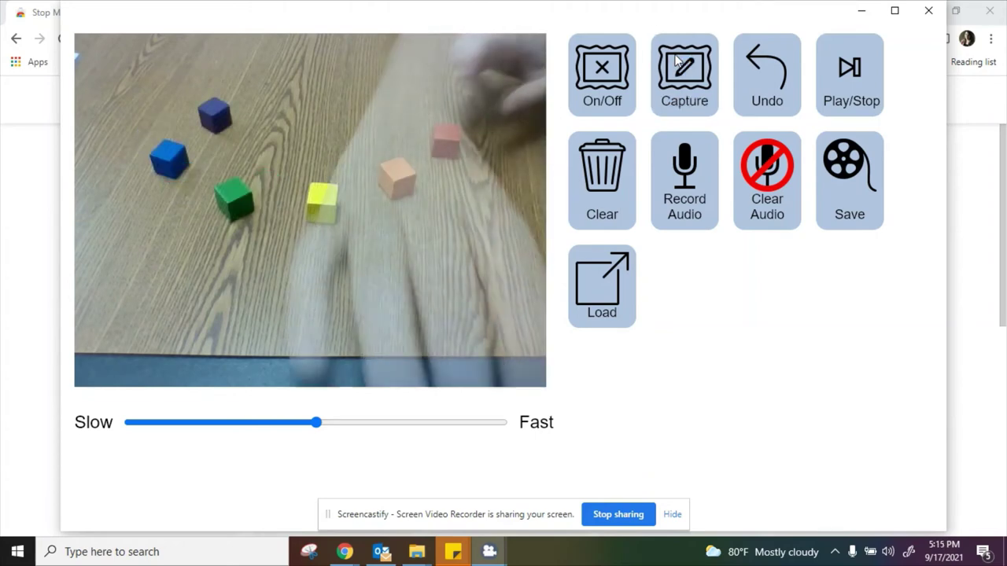
# Delete the last frame, then capture five frames as cubes form a ring and leave
pyautogui.click(758, 92)
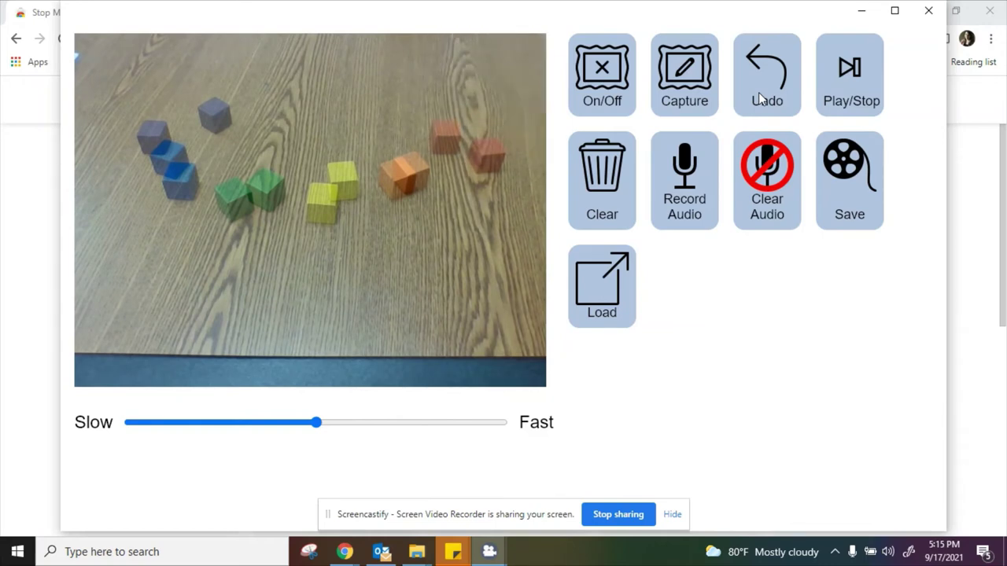
pyautogui.press('space')
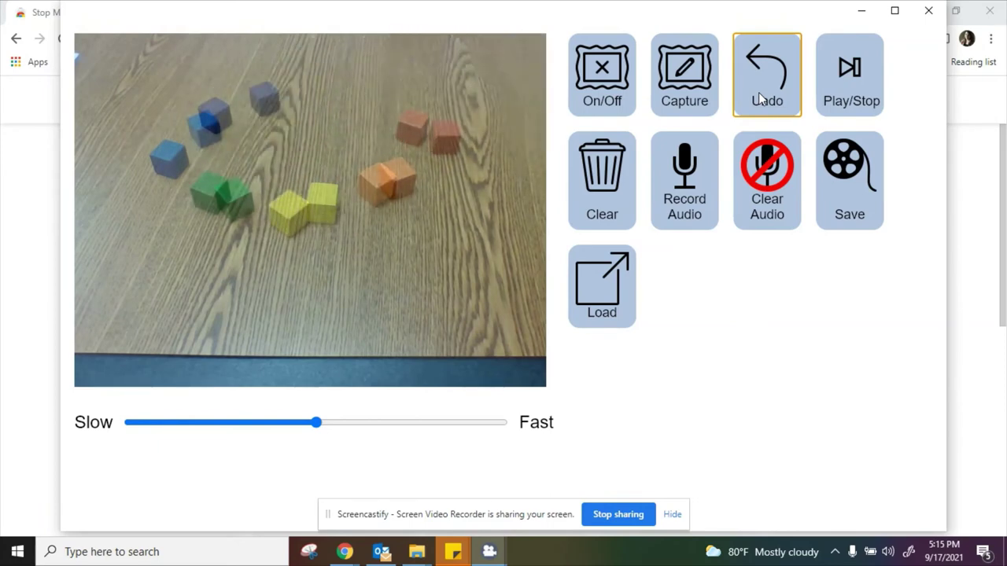
pyautogui.press('space')
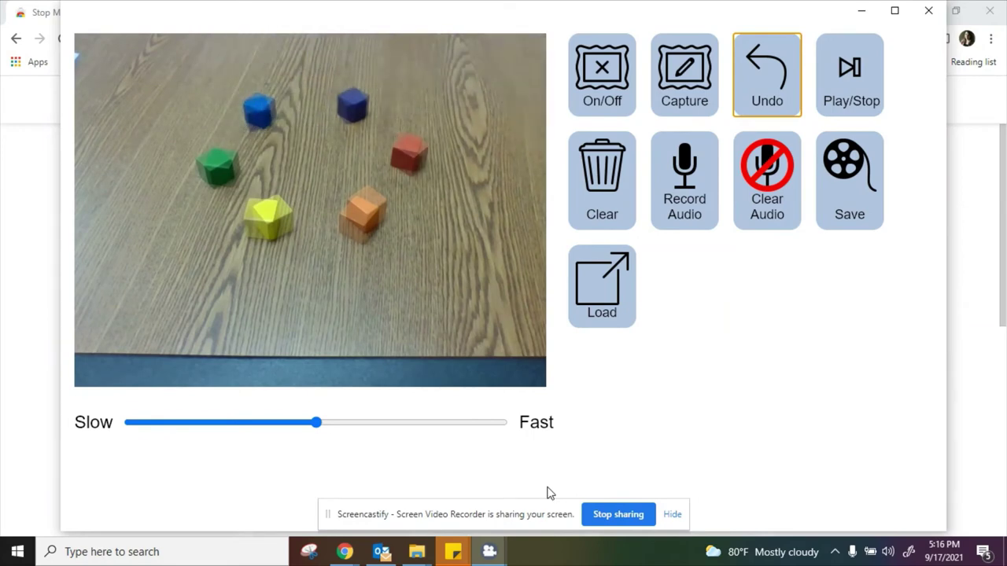
pyautogui.press('space')
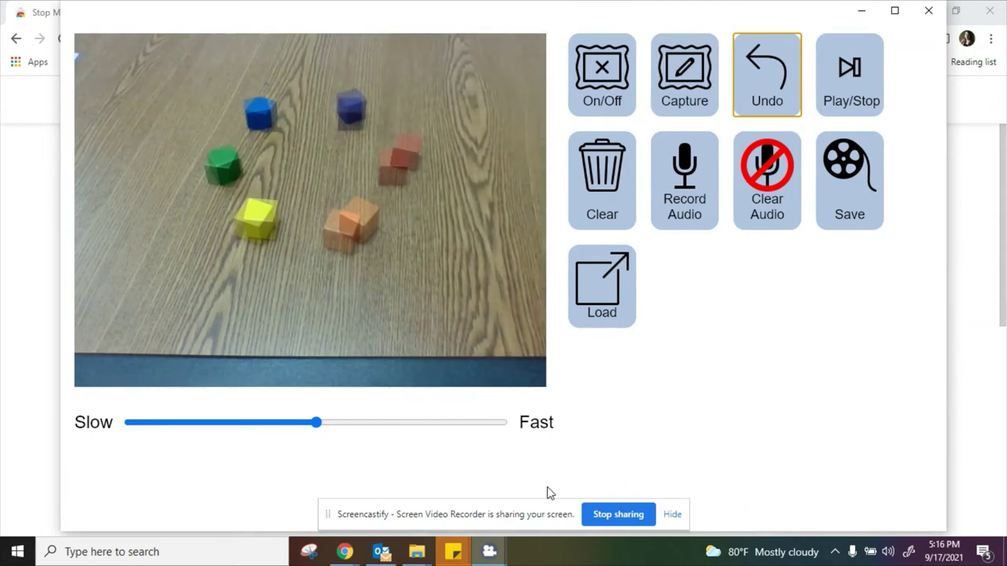
pyautogui.press('space')
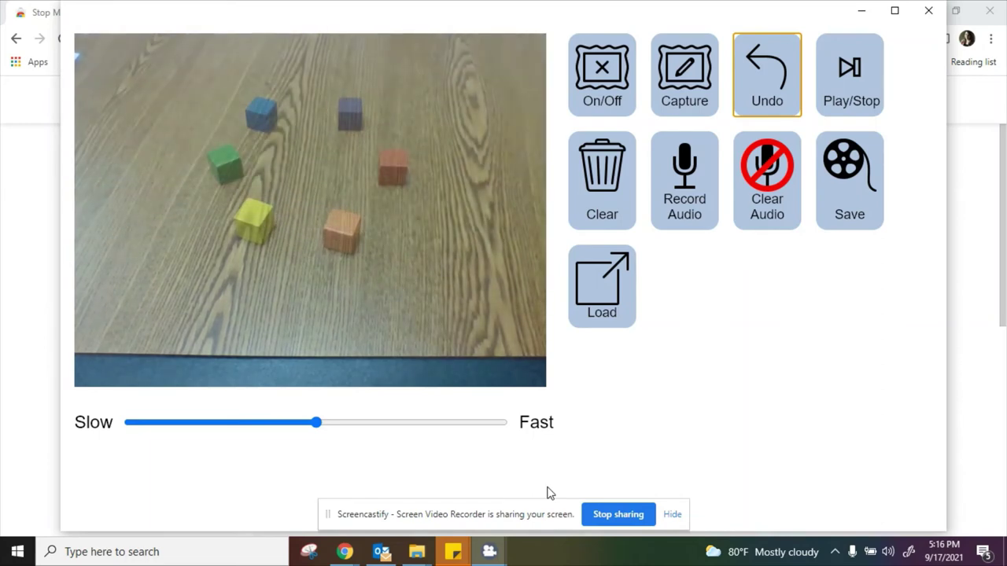
pyautogui.press('space')
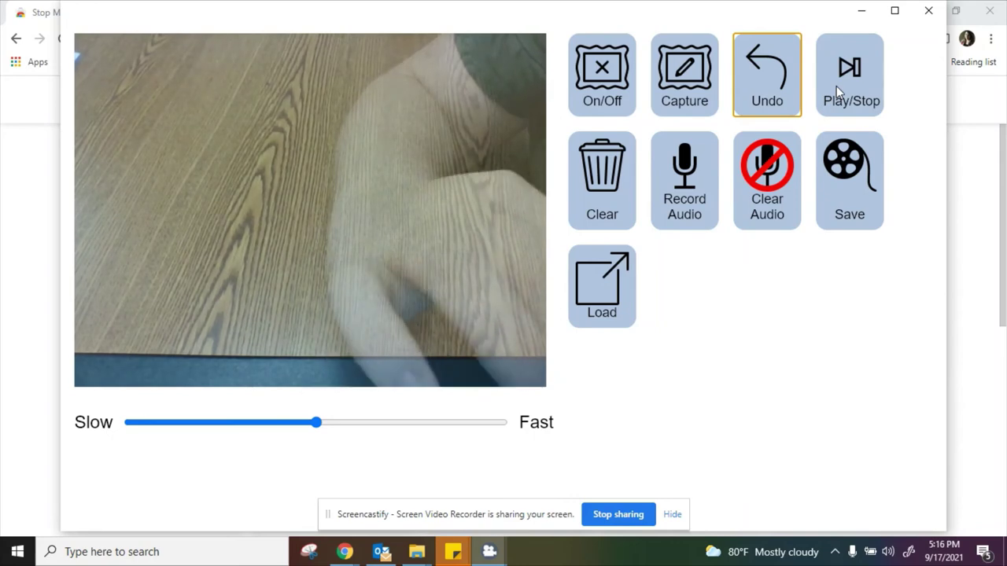
# Play the movie, replay it slower, then replay it with speed set near Fast
pyautogui.click(858, 71)
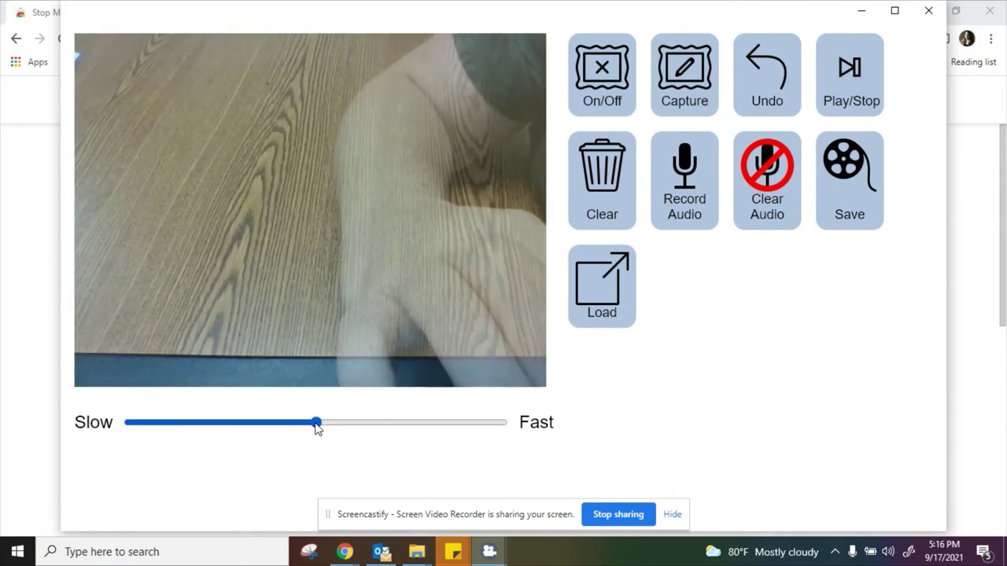
pyautogui.moveTo(279, 425); pyautogui.dragTo(225, 426)
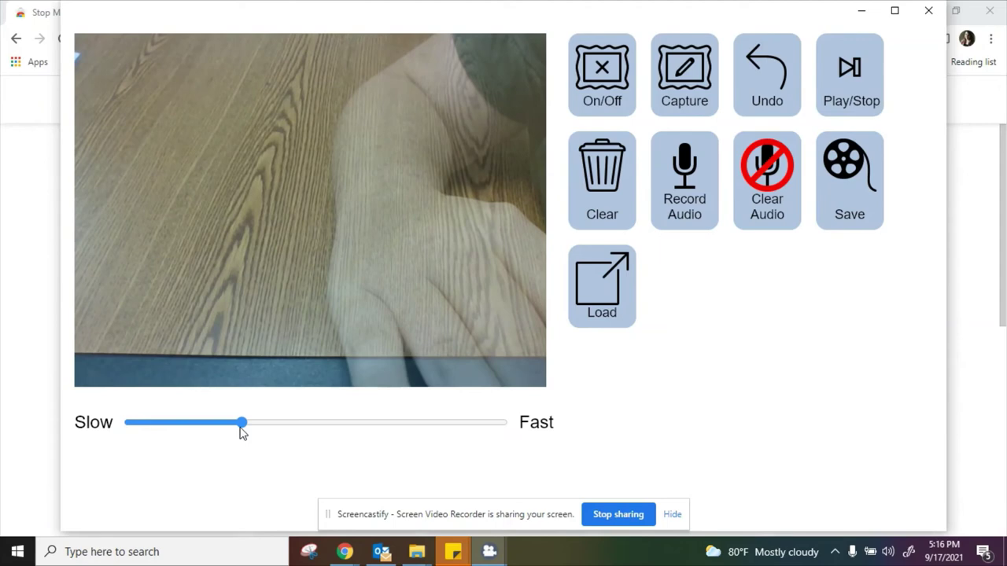
pyautogui.click(836, 95)
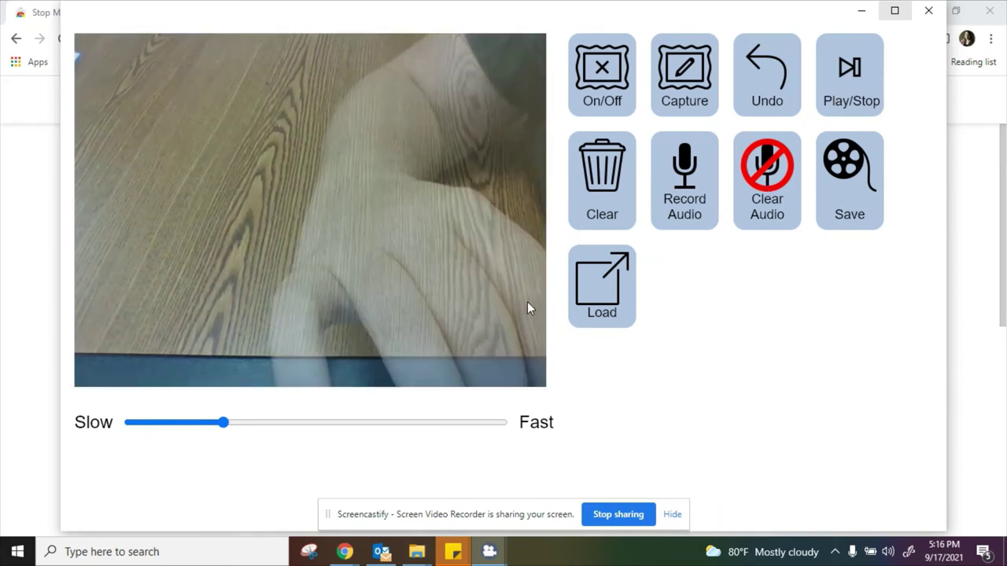
pyautogui.click(427, 423)
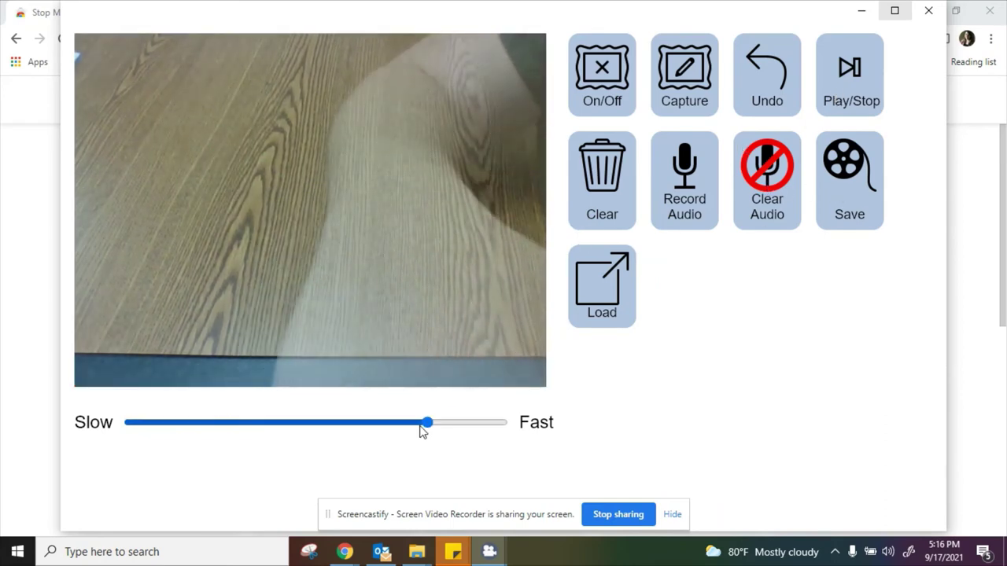
pyautogui.click(851, 69)
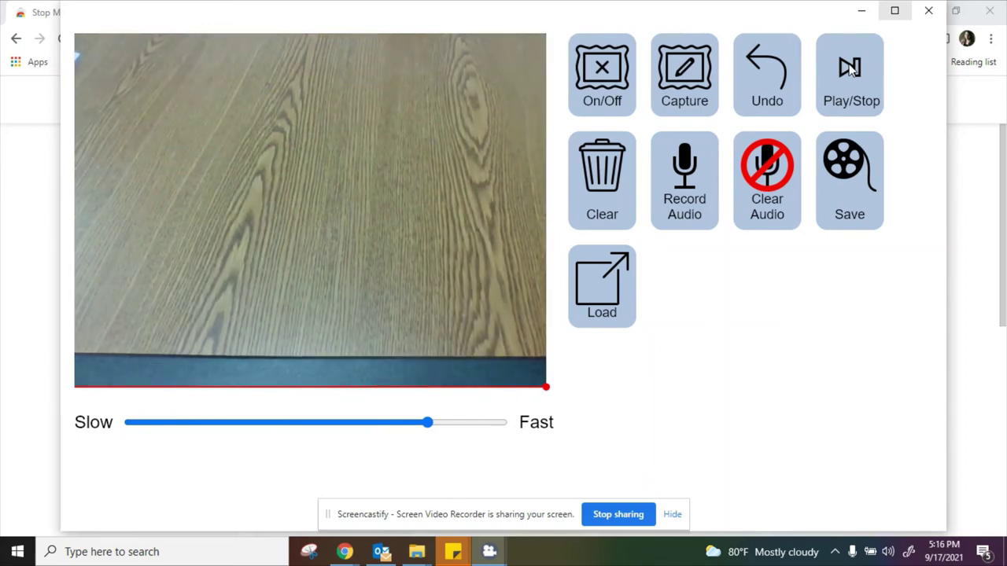
pyautogui.click(850, 69)
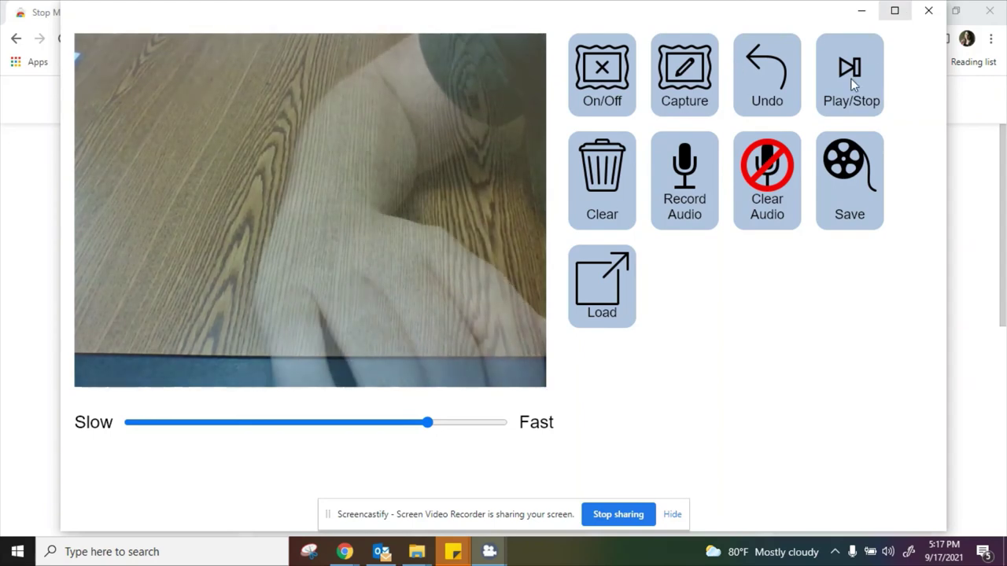
pyautogui.click(850, 79)
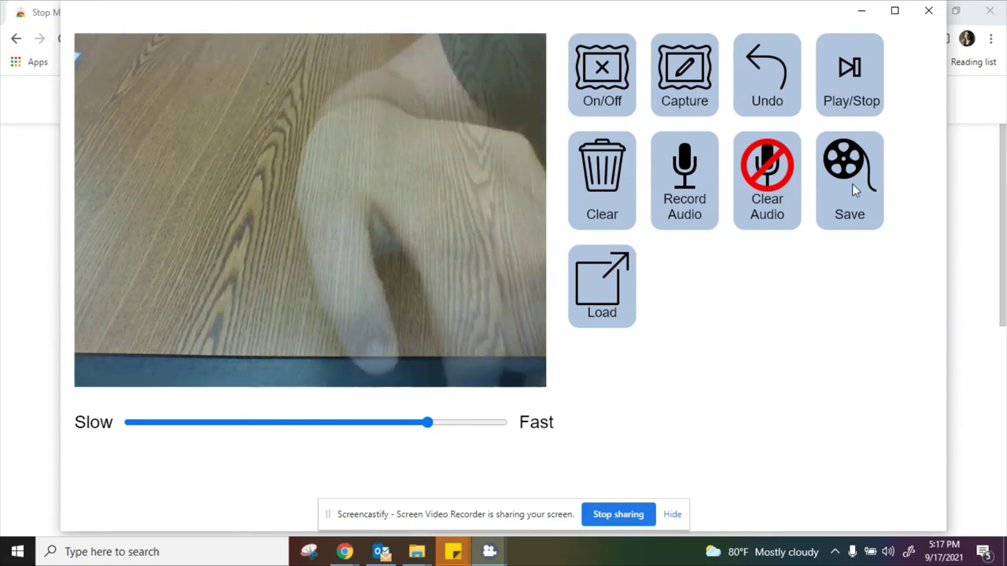
# Save the movie under the name 'Color Block Movie' so its file downloads
pyautogui.click(852, 183)
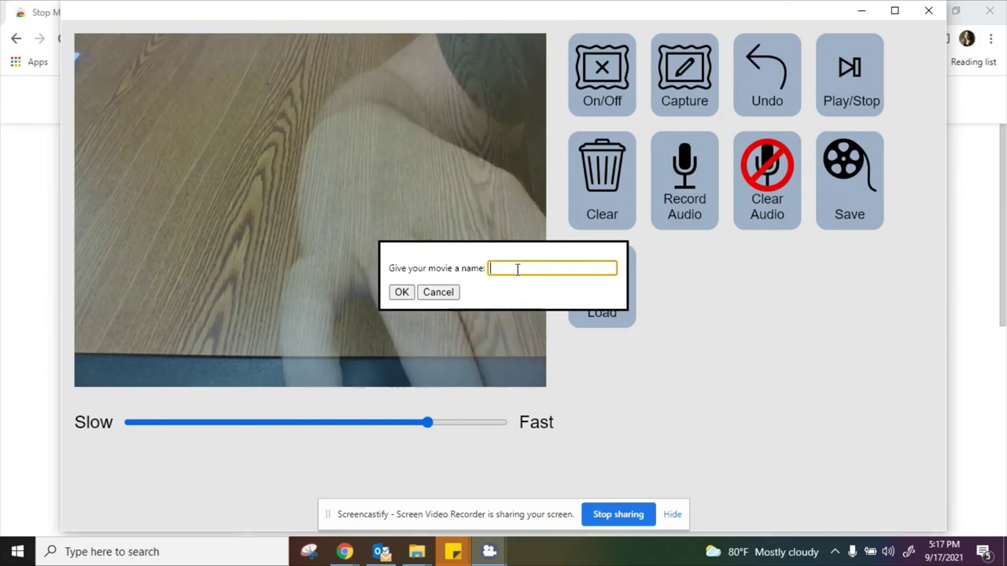
pyautogui.write('C')
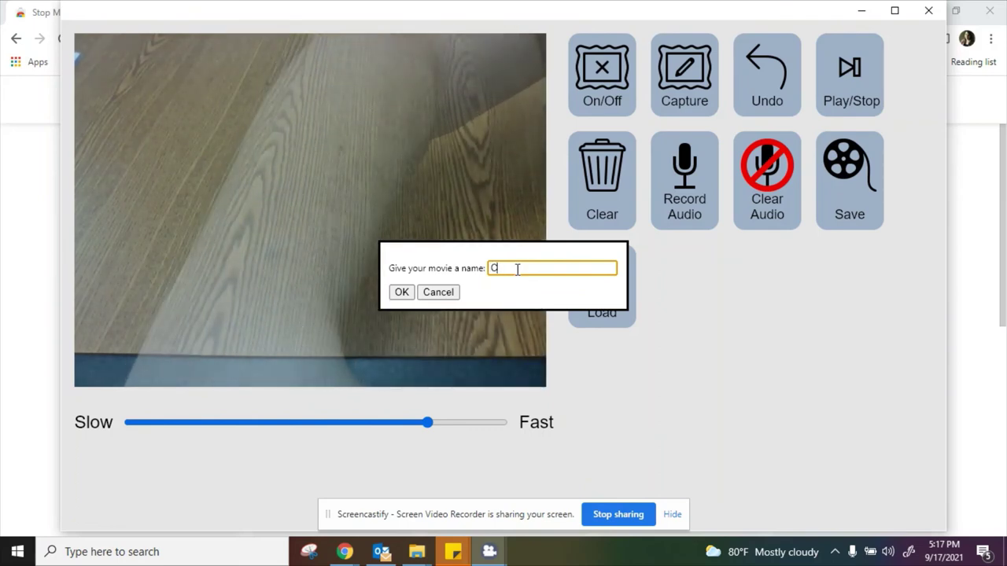
pyautogui.write('olor Bloc')
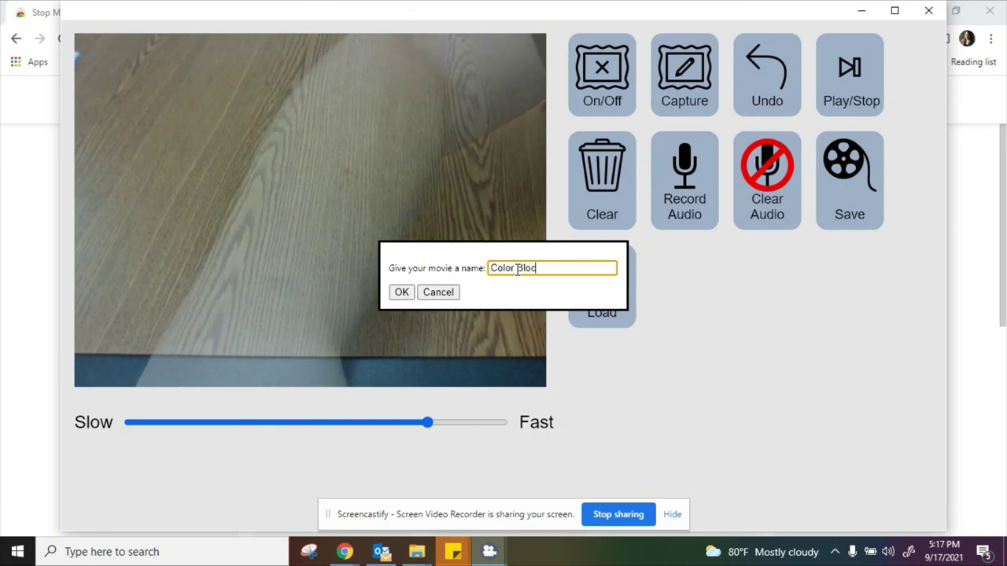
pyautogui.write('k Mo')
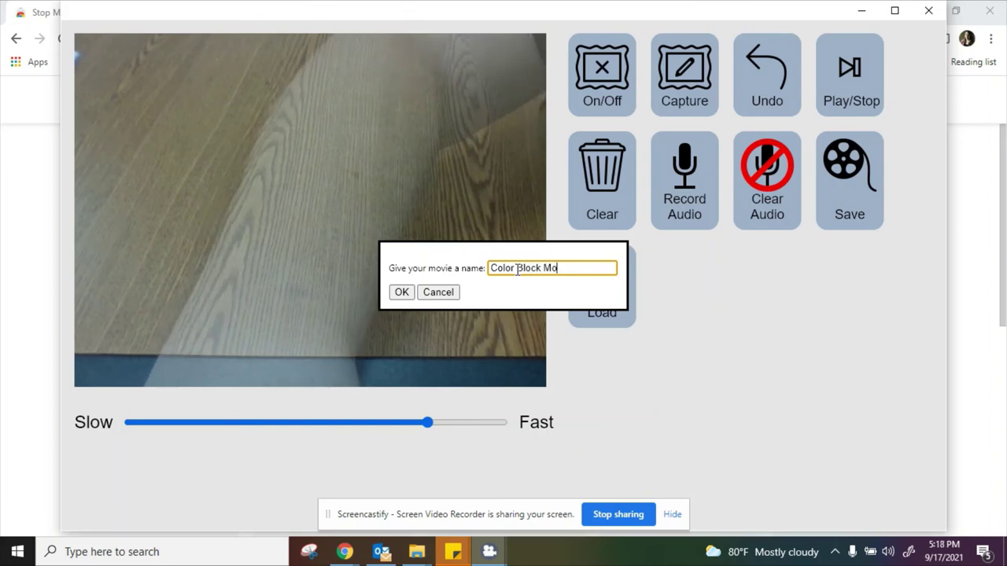
pyautogui.write('vie')
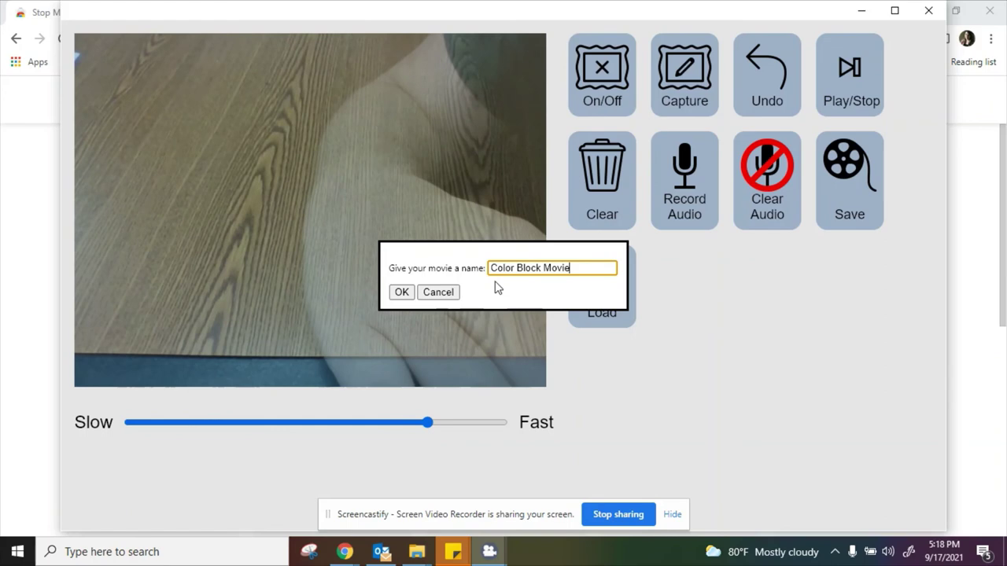
pyautogui.click(402, 293)
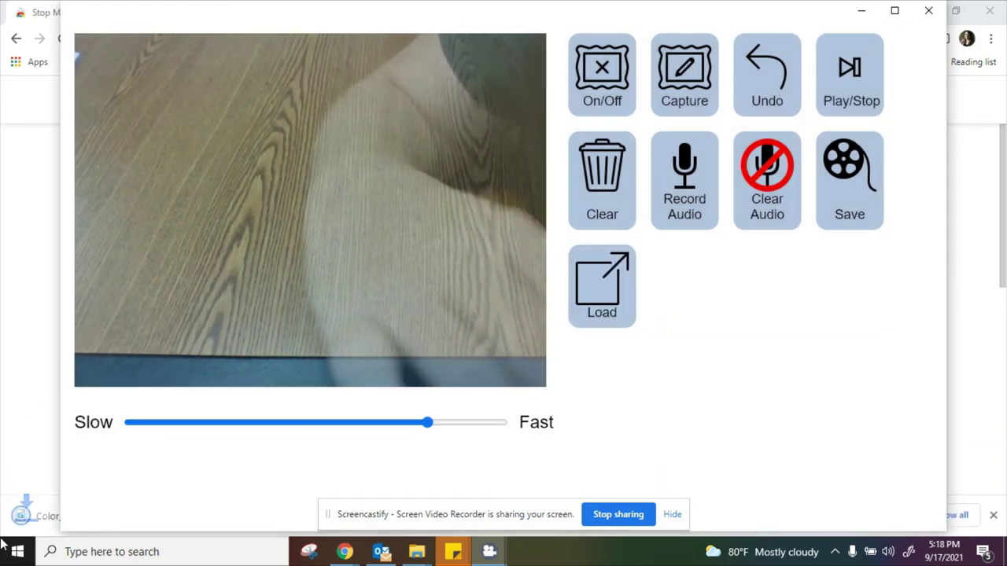